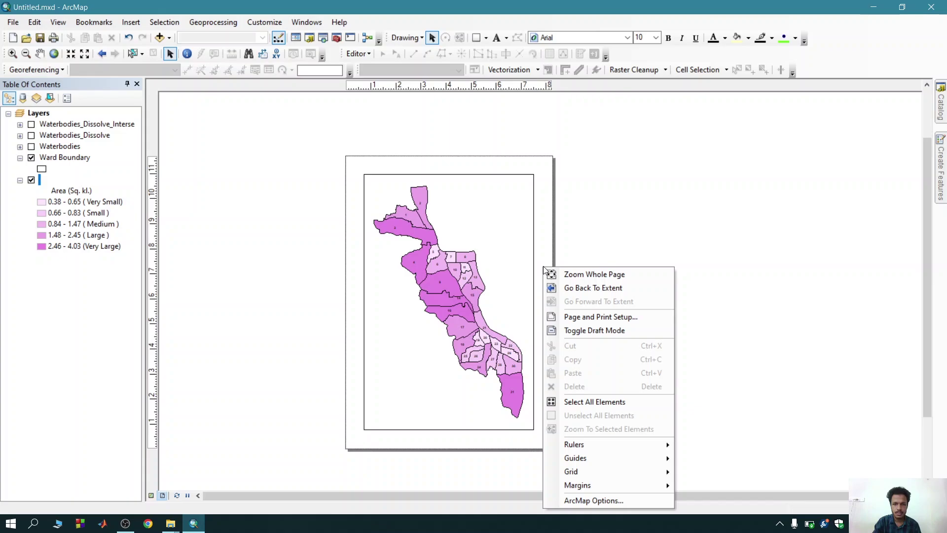
Set up the layout page as A4 paper in portrait orientation
click(578, 319)
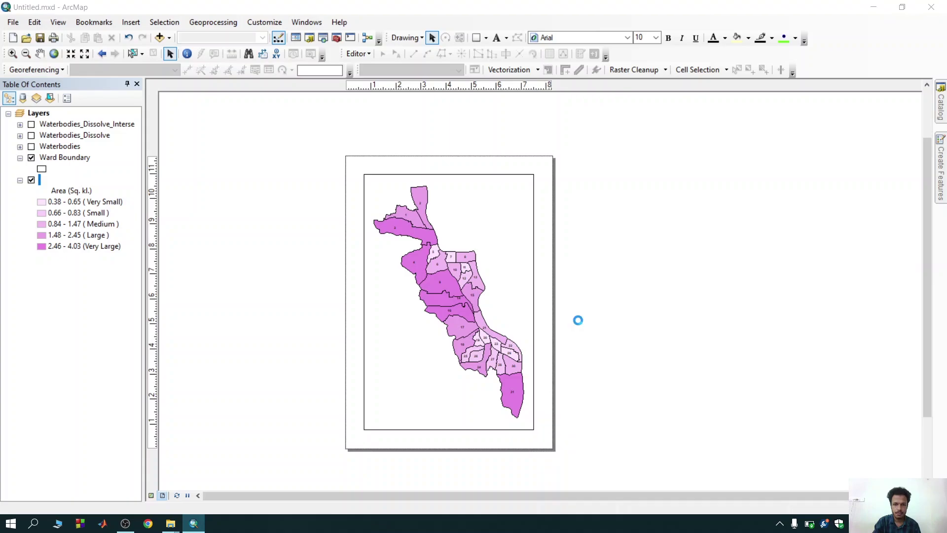
click(469, 207)
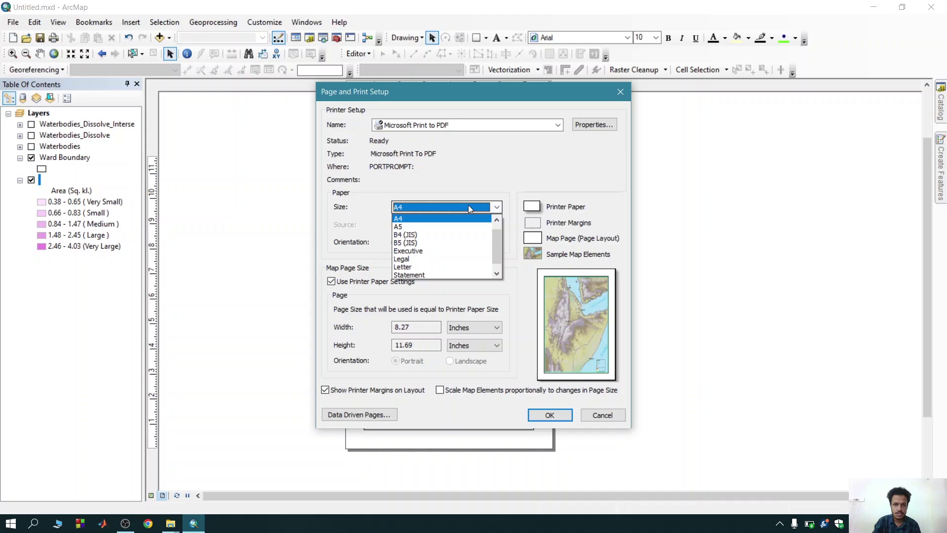
click(367, 244)
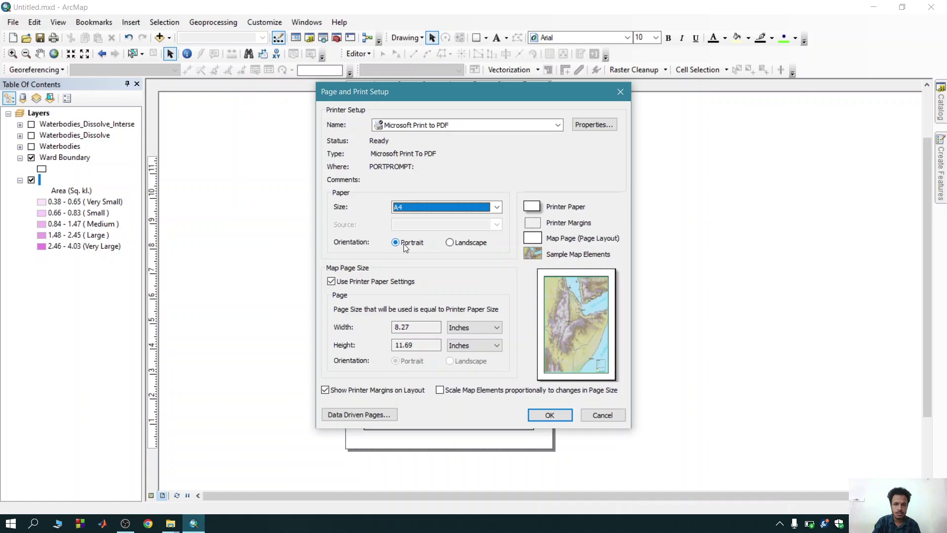
click(549, 414)
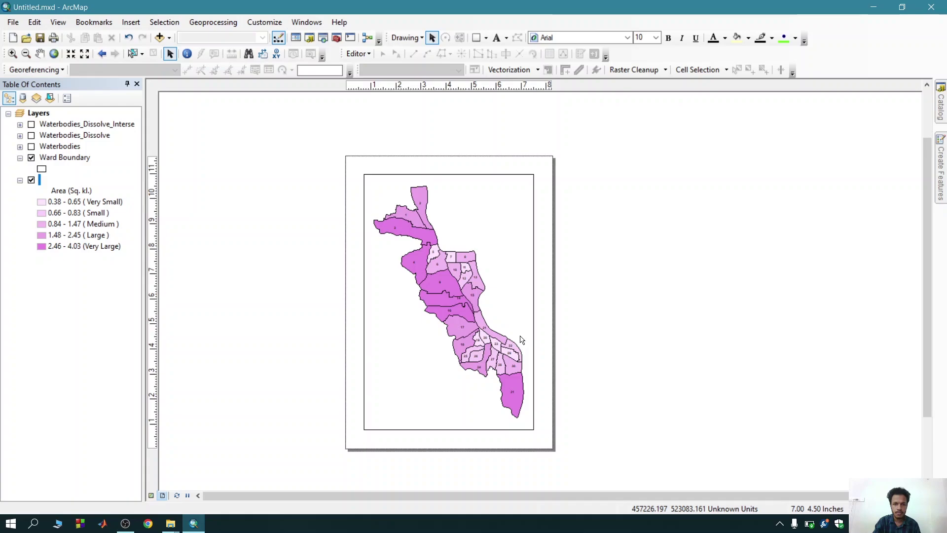
Insert the title "Classification of Wards of KCC based on Area" and place it centred above the map frame
key(alt+i)
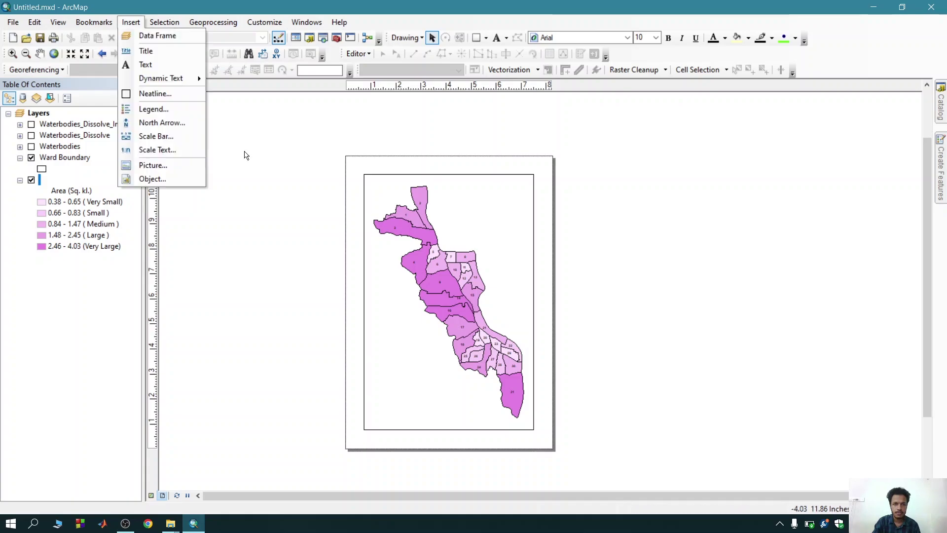
click(180, 51)
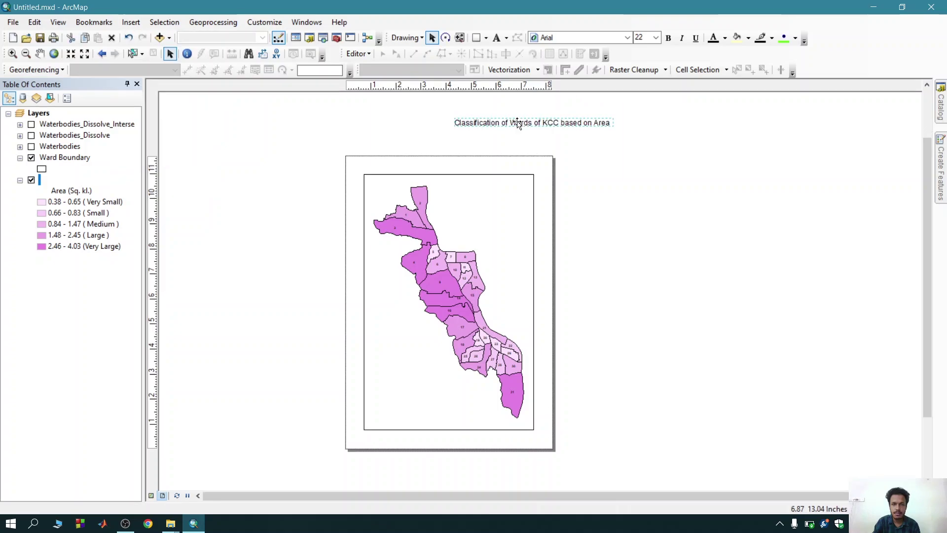
drag(518, 124, 437, 167)
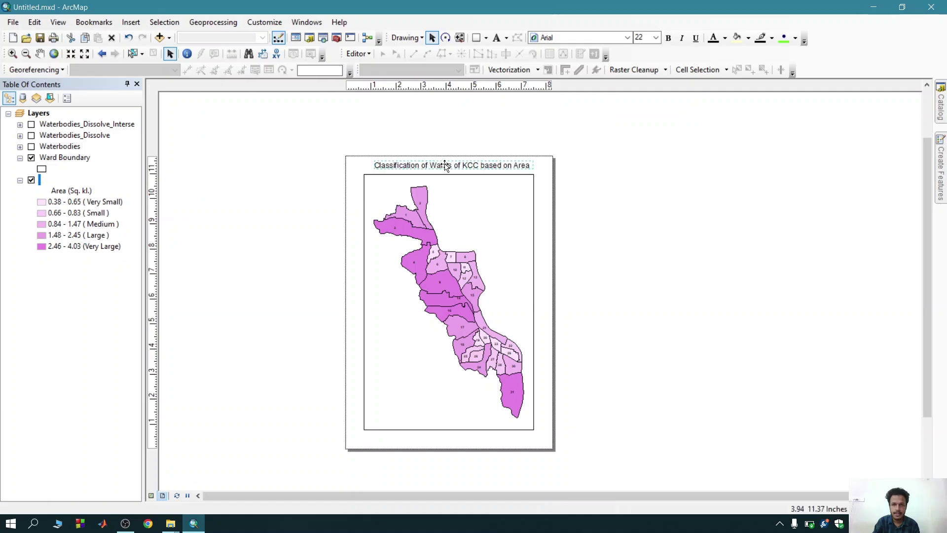
Make the map title text bold
right_click(458, 165)
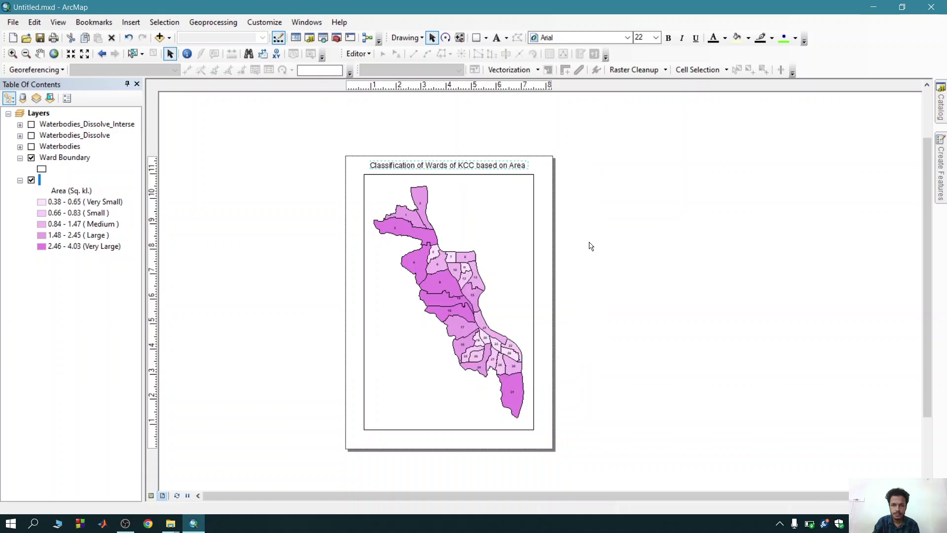
click(591, 246)
click(490, 170)
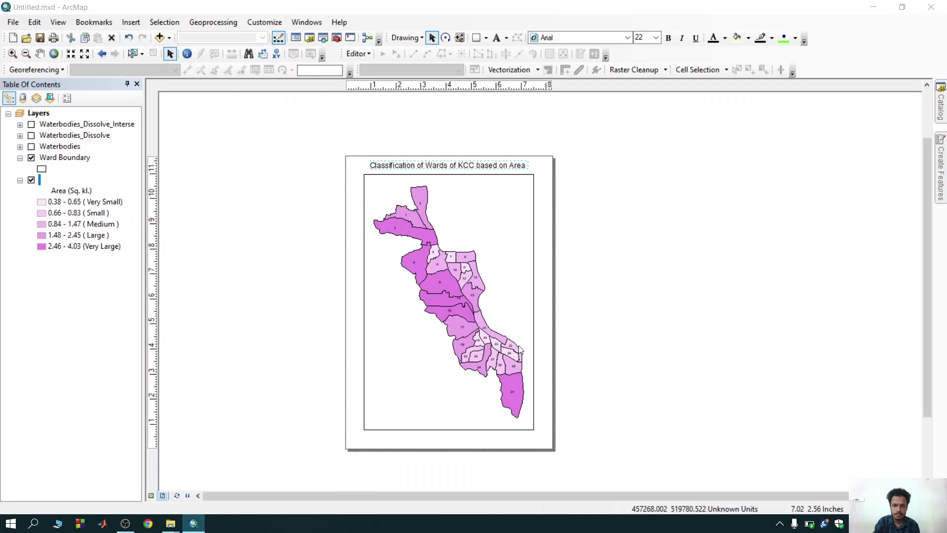
key(Return)
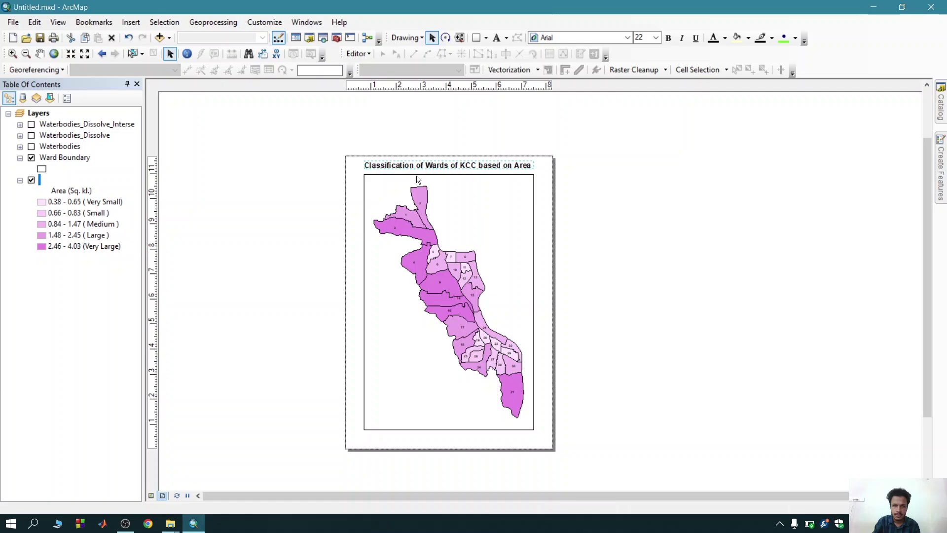
Insert a legend with Ward Boundary and the unnamed area classification layer in the map frame's lower-left corner
click(318, 213)
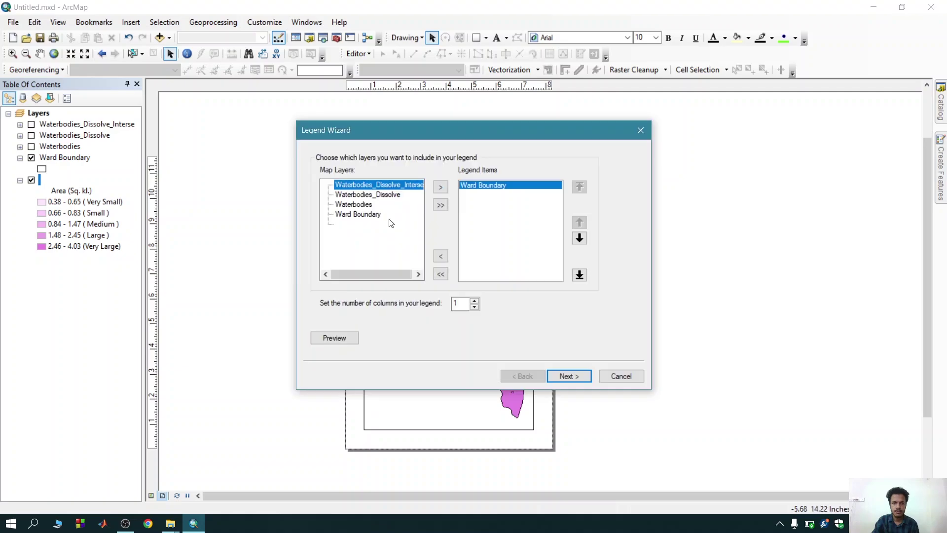
click(336, 224)
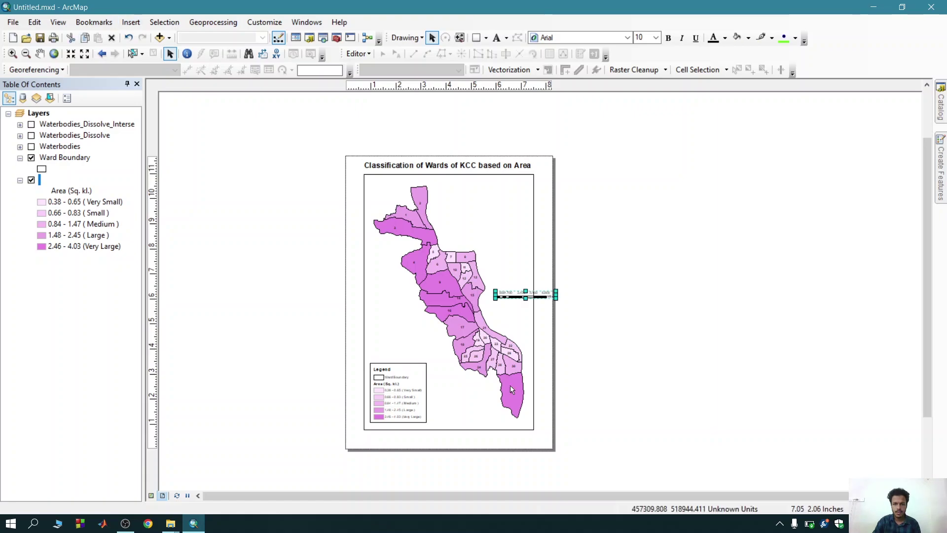
Place an alternating scale bar beside the legend at the map frame's lower edge, with Kilometers as division units
drag(512, 298, 460, 430)
scroll(501, 412, up, 2)
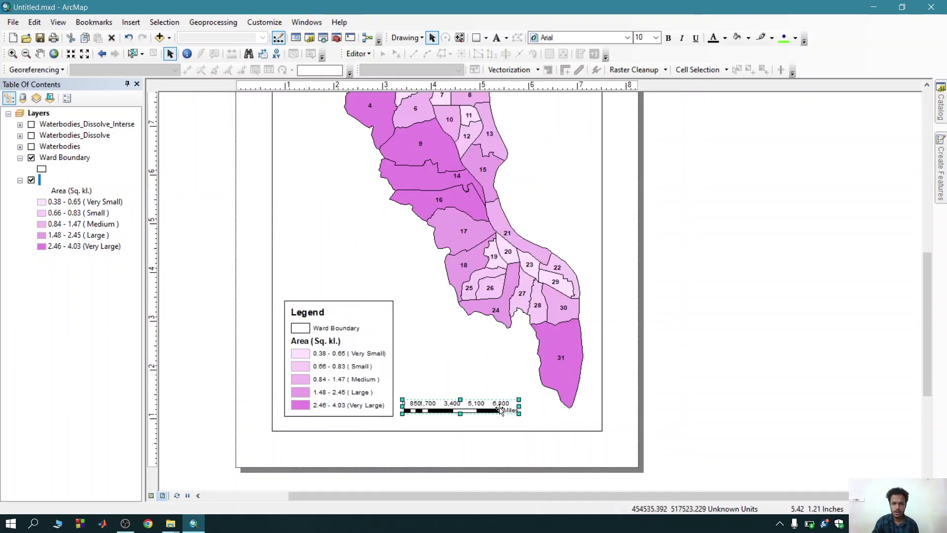
double_click(500, 408)
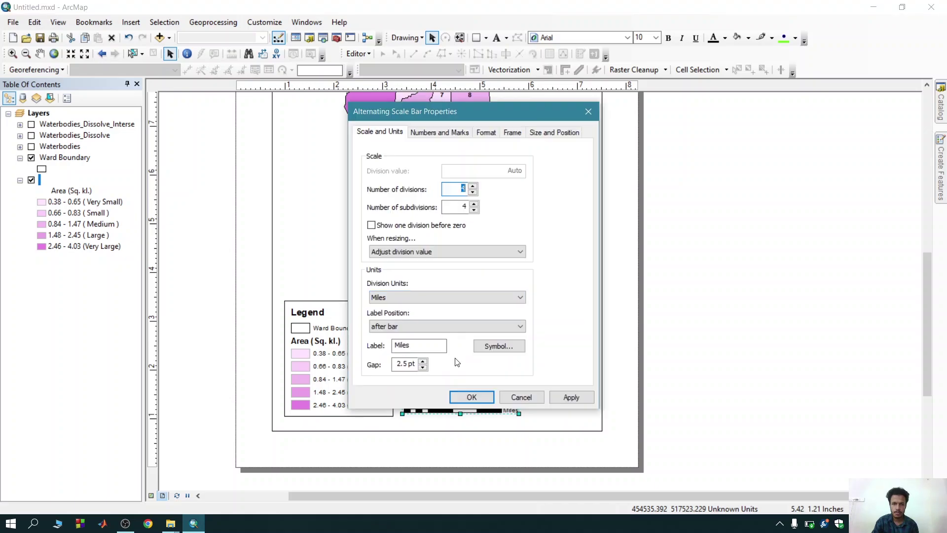
click(439, 298)
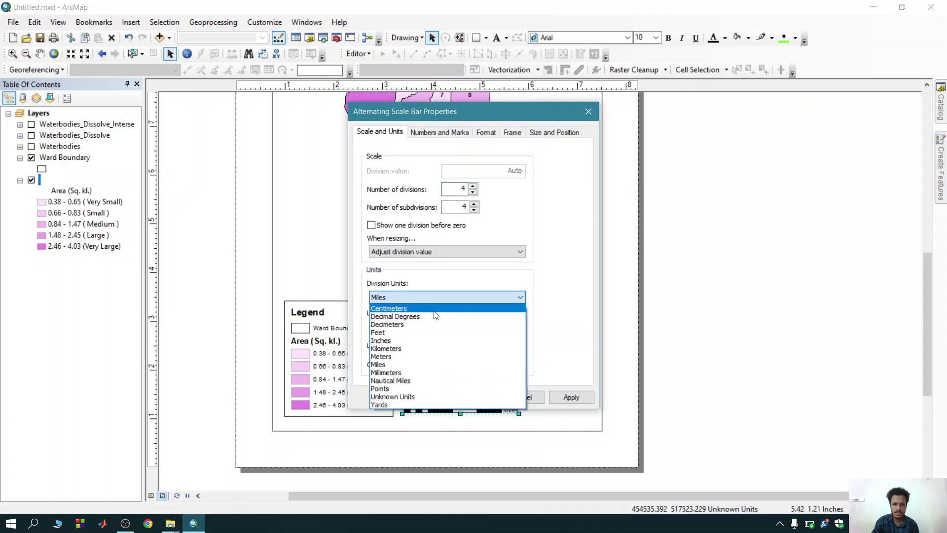
click(407, 348)
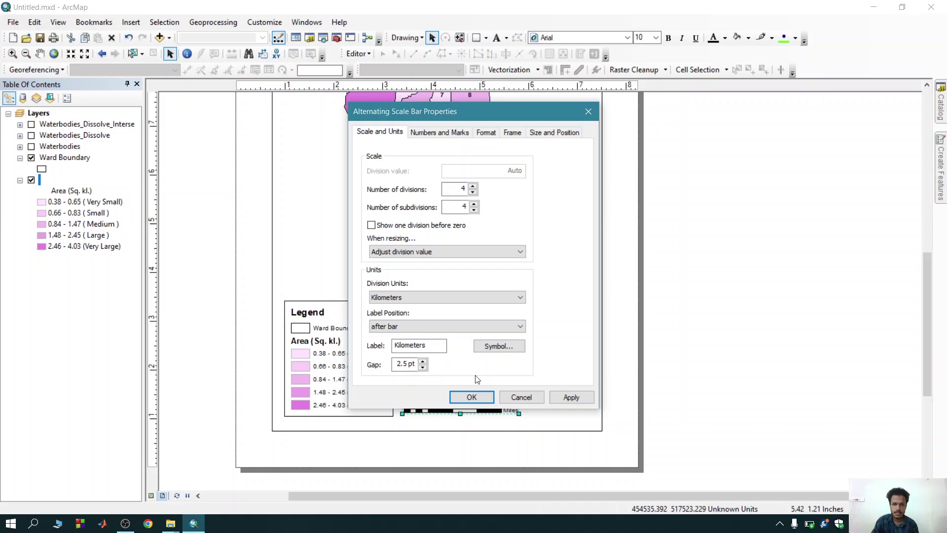
click(472, 397)
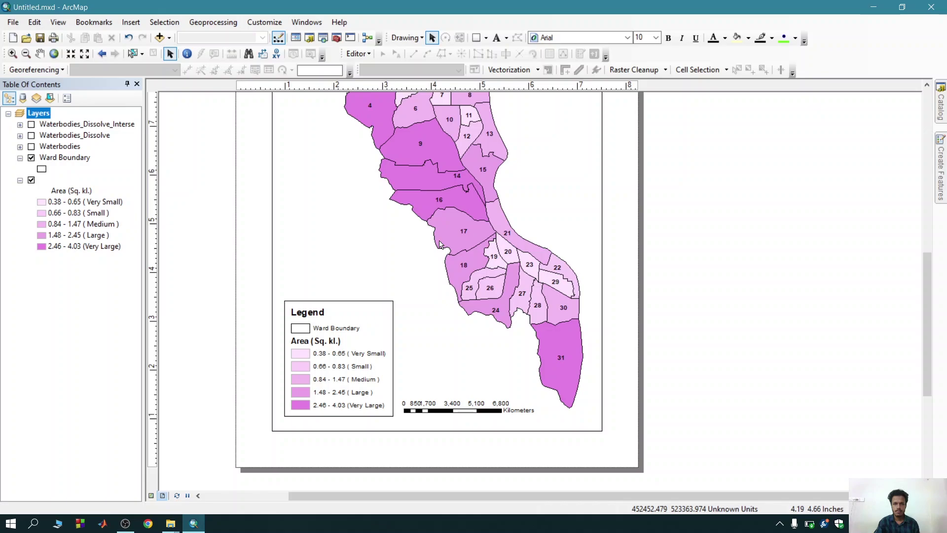
Insert a solid black north arrow and place it just above the scale bar
click(130, 23)
click(146, 126)
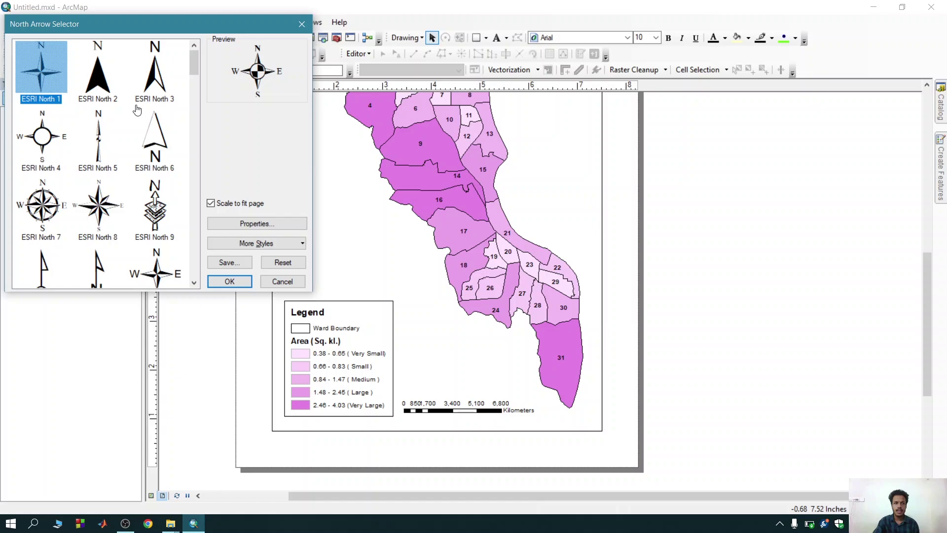
double_click(153, 74)
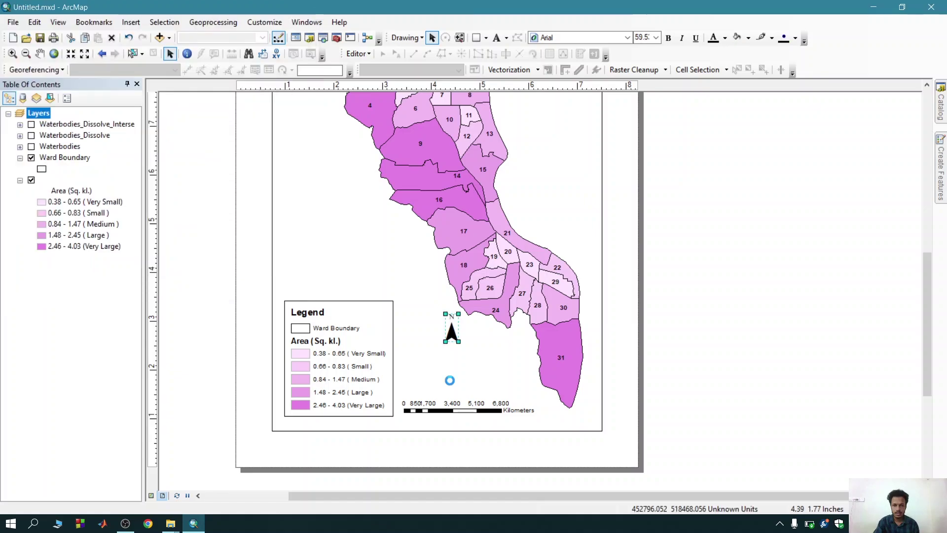
click(712, 369)
scroll(712, 369, up, 3)
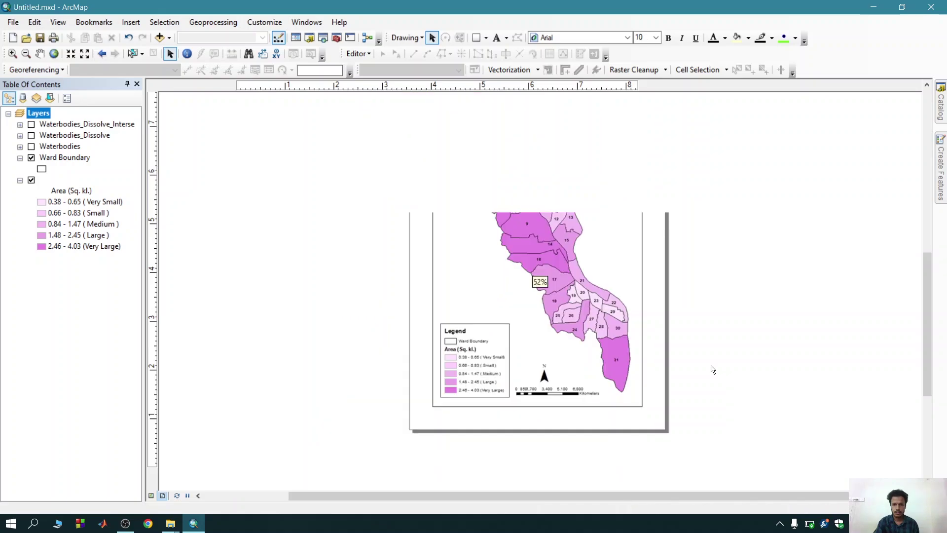
scroll(713, 369, up, 1)
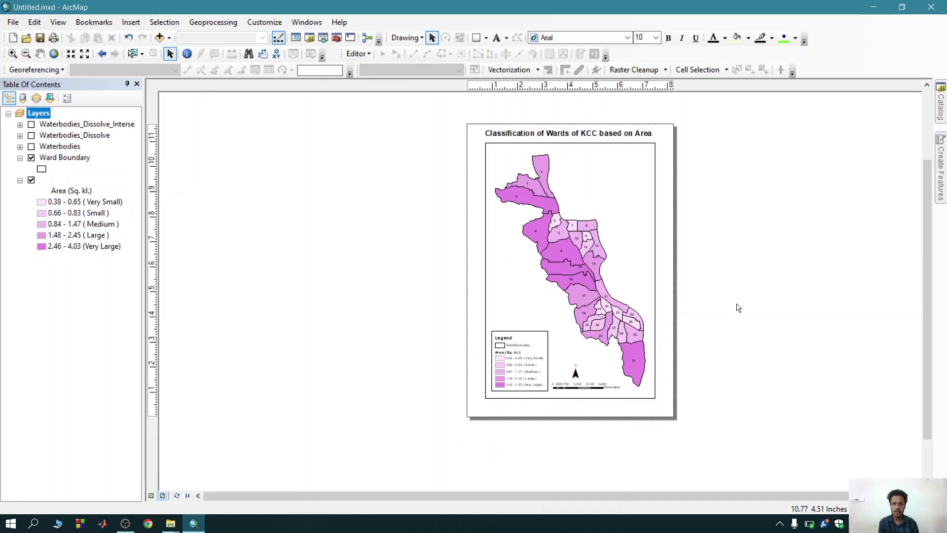
Add a neatline placed inside the page margins with a 10 pt gap
click(132, 23)
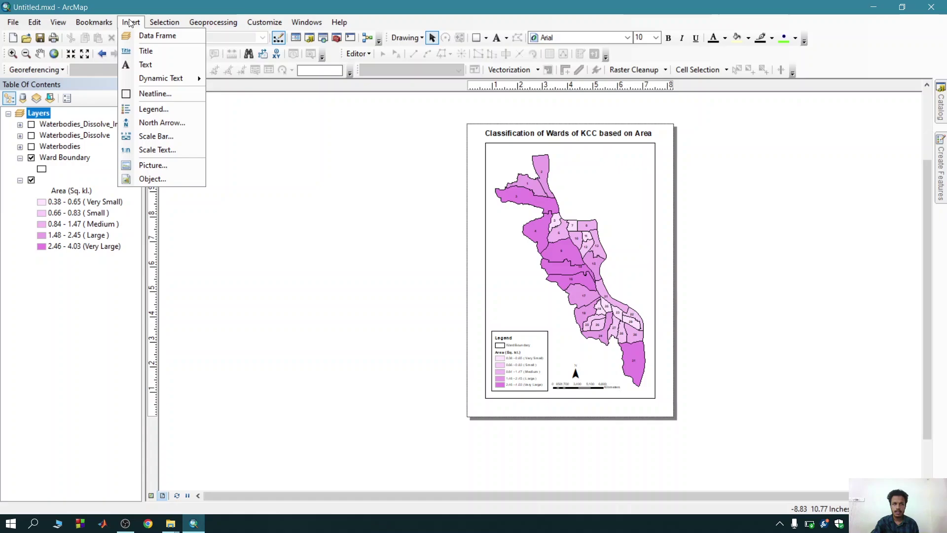
click(155, 93)
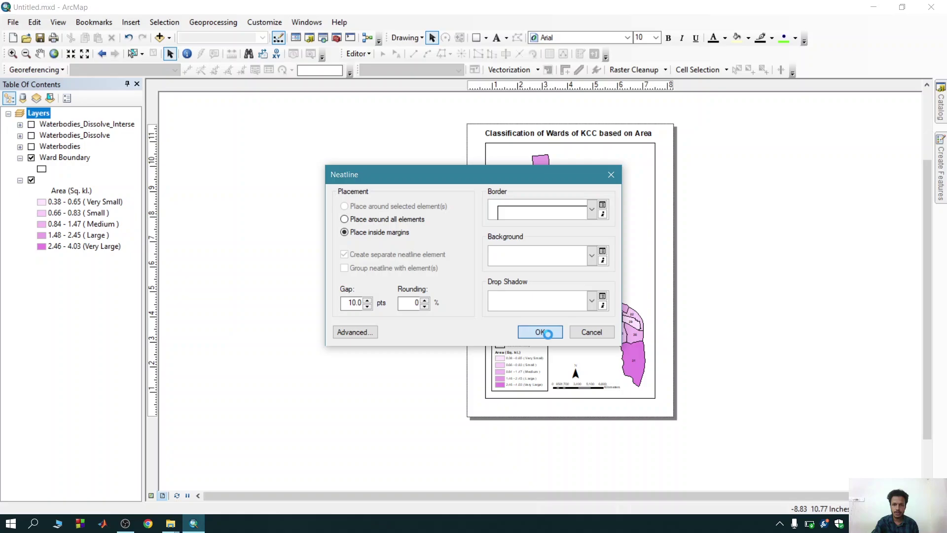
click(542, 332)
click(731, 330)
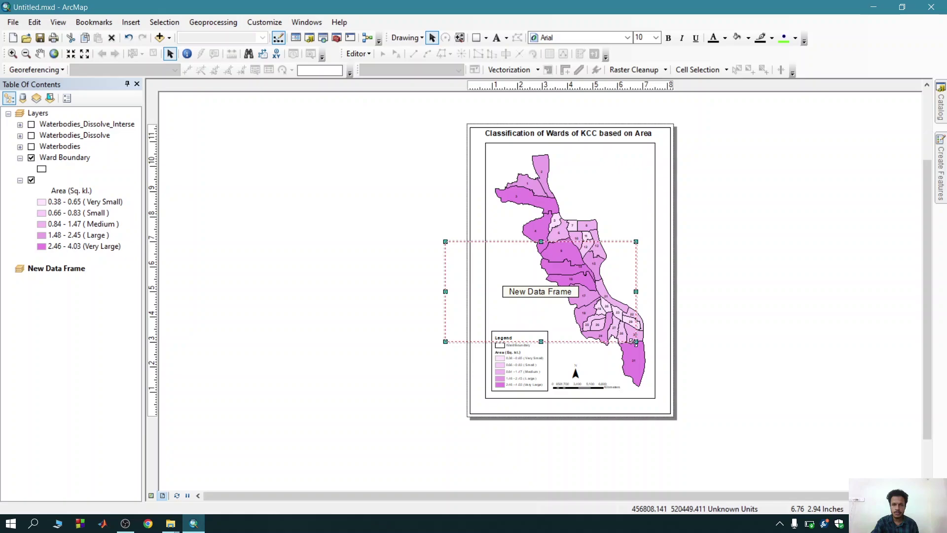
Add a small new data frame in the empty upper-right corner of the map frame, and reactivate the Layers data frame
key(ctrl+z)
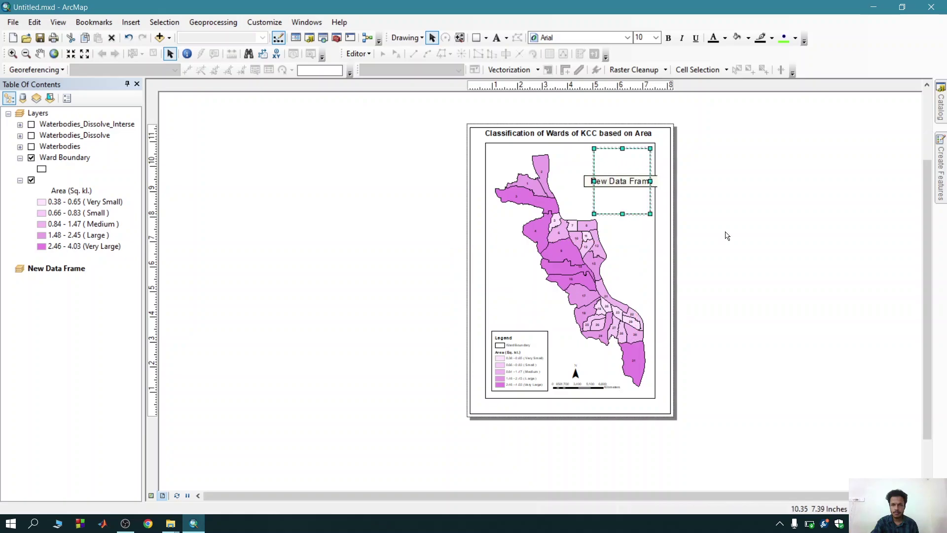
click(725, 232)
click(524, 231)
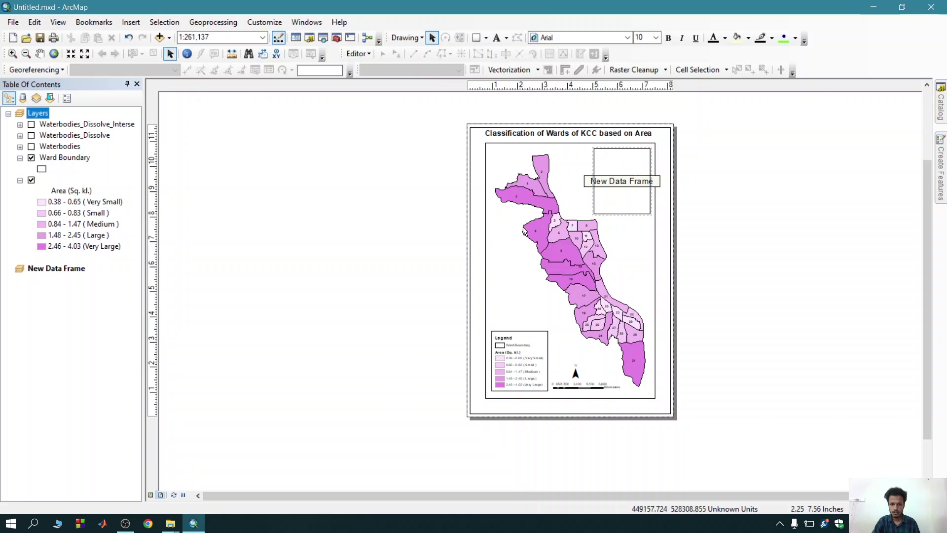